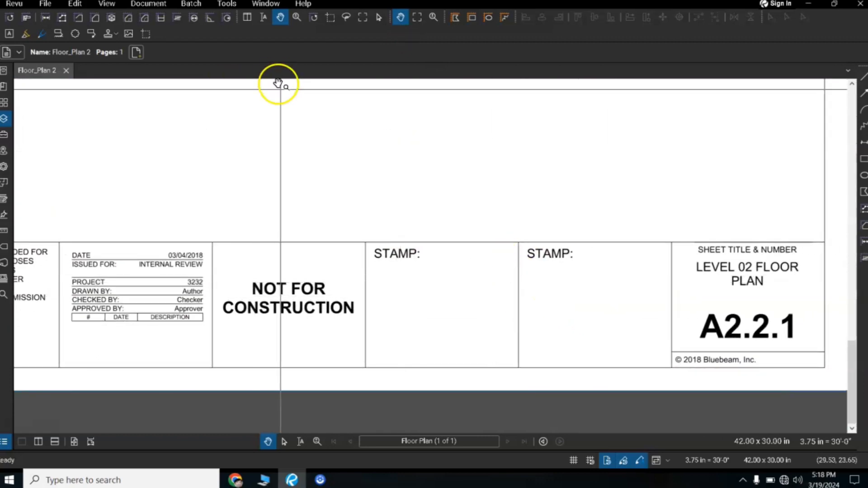
Step: Place the Approved stamp in the empty STAMP box next to the sheet title and number
click(227, 5)
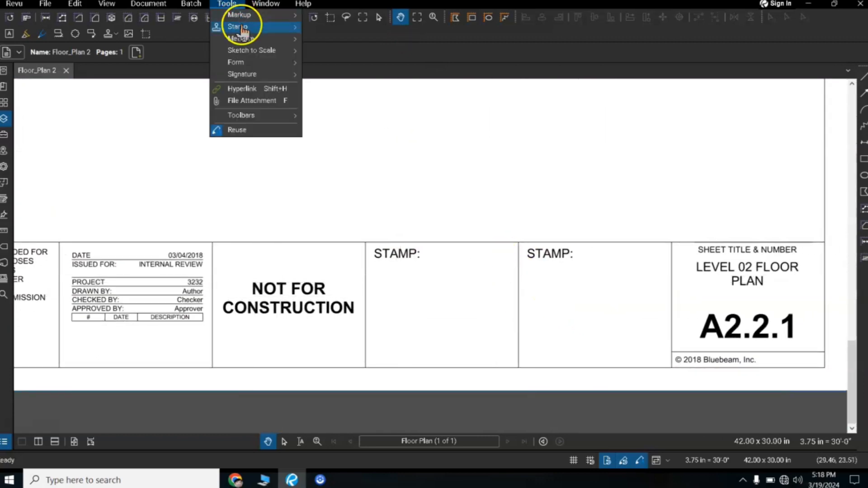
mouse_move(243, 30)
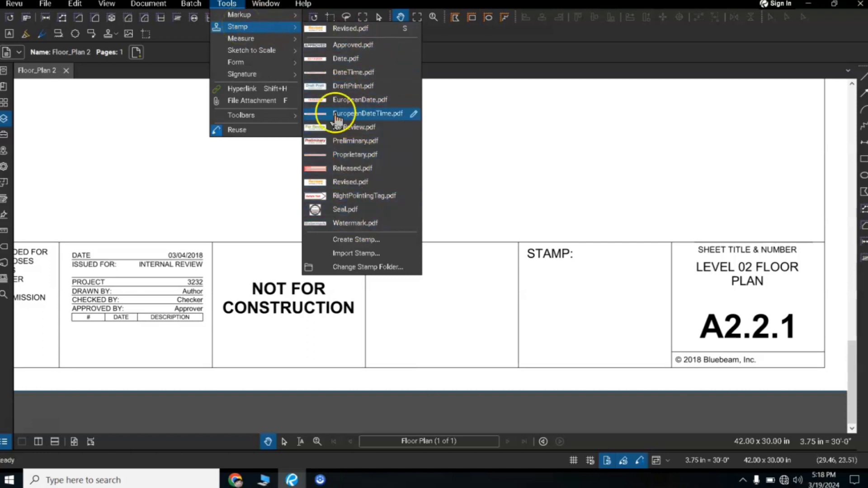
click(340, 46)
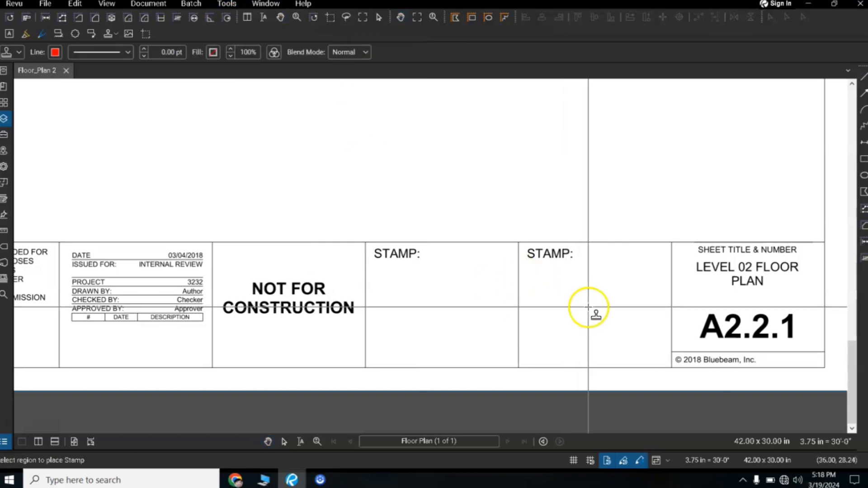
click(600, 315)
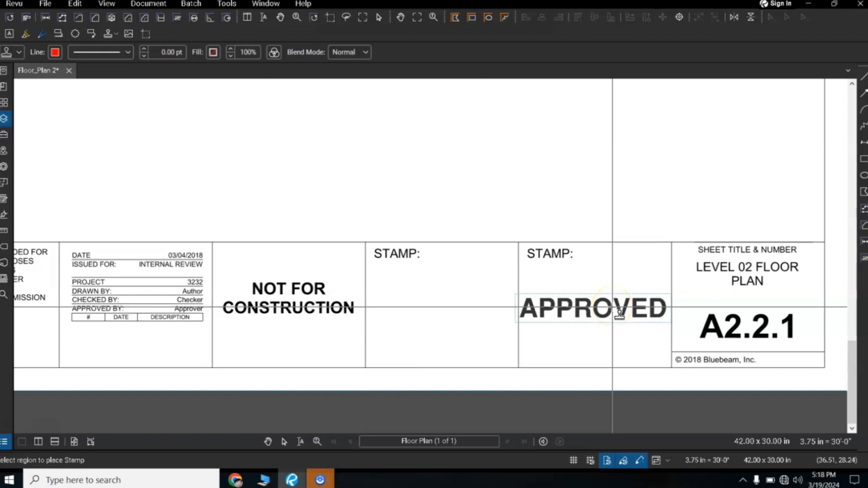
Step: Shrink the APPROVED stamp slightly and move it so it fits inside its STAMP box
click(612, 315)
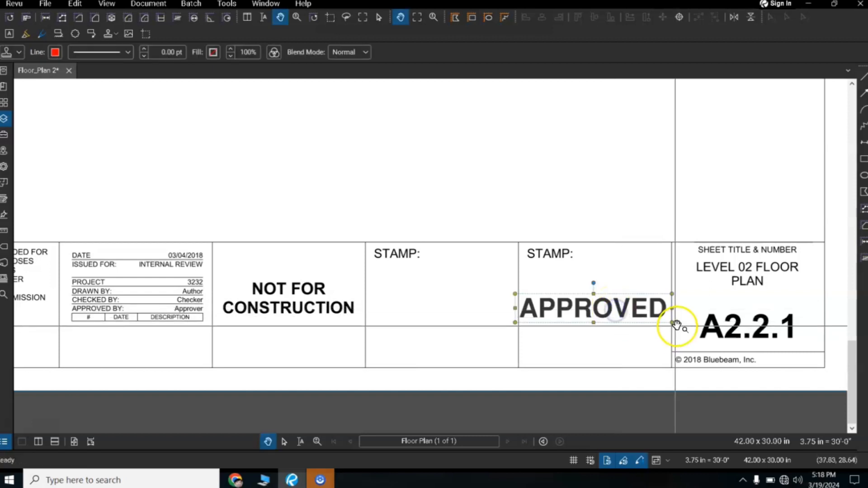
drag(672, 323, 653, 320)
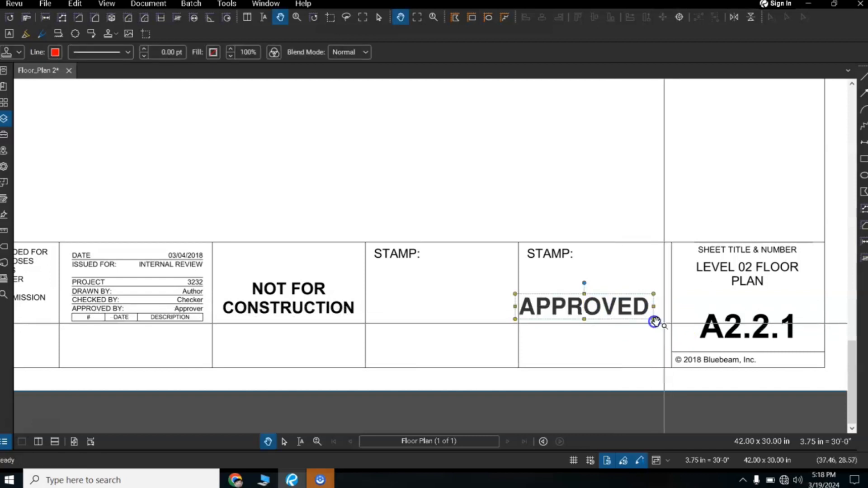
click(583, 315)
drag(582, 315, 595, 302)
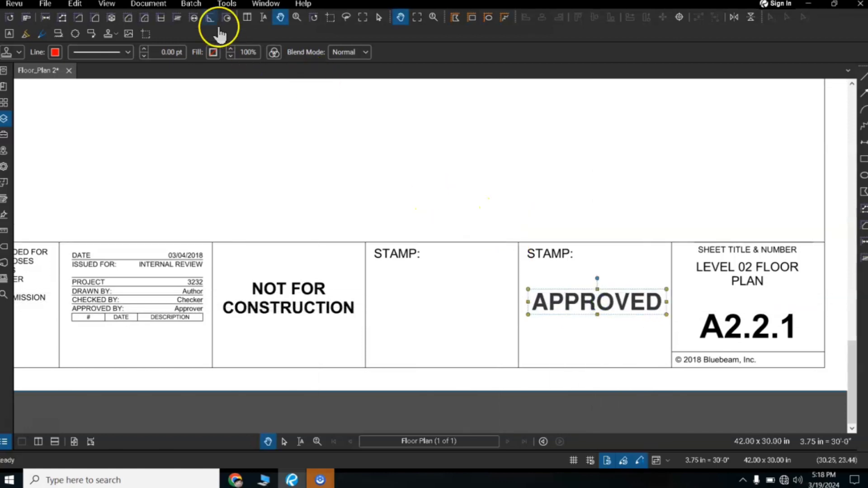
Step: Place the Revised stamp in the STAMP box beside NOT FOR CONSTRUCTION and enlarge it slightly
click(224, 4)
click(229, 28)
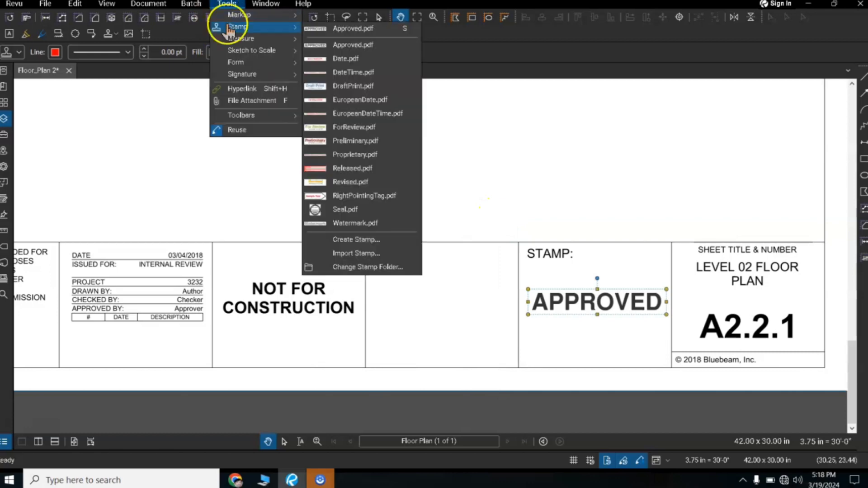
click(354, 183)
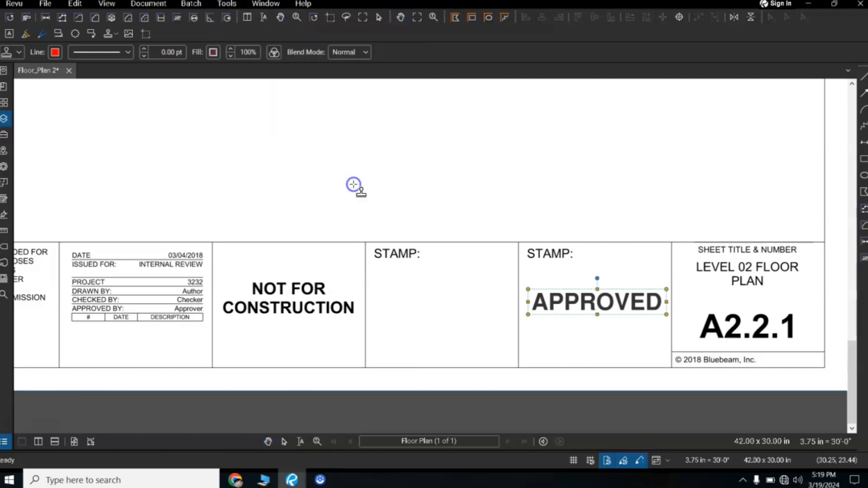
click(435, 306)
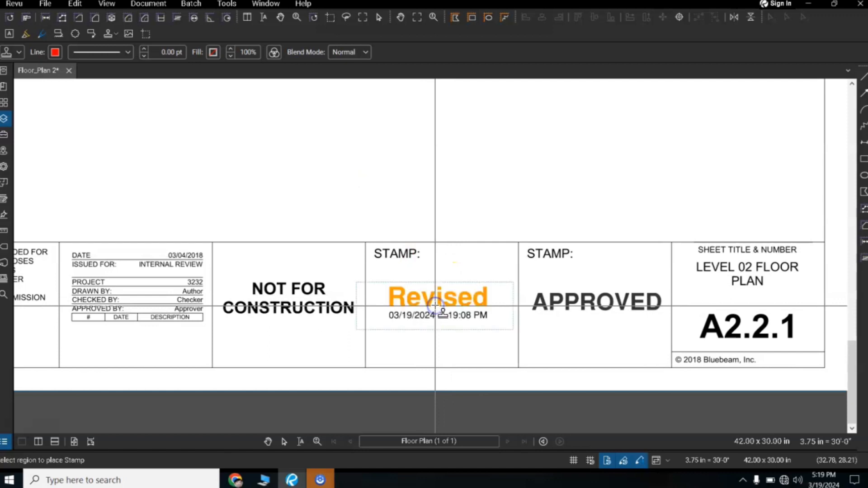
key(Escape)
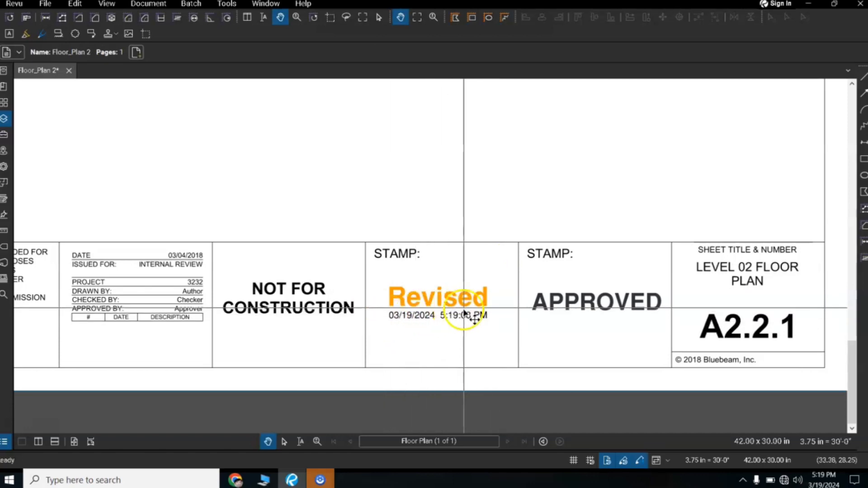
click(462, 313)
mouse_move(514, 332)
mouse_down()
mouse_move(522, 333)
mouse_move(498, 334)
mouse_move(513, 334)
mouse_up()
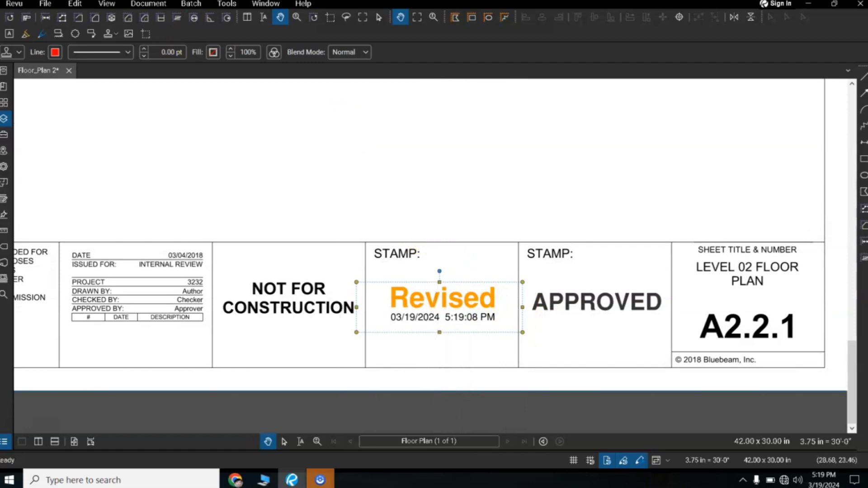
click(228, 5)
mouse_move(240, 30)
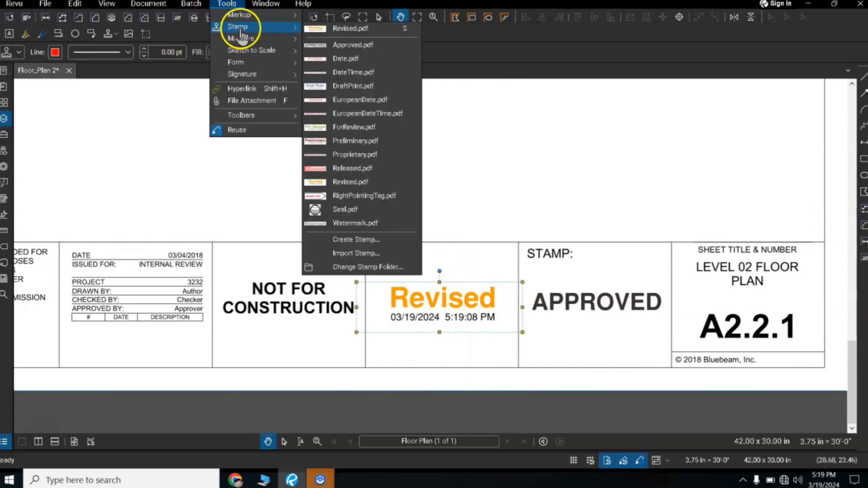
click(223, 4)
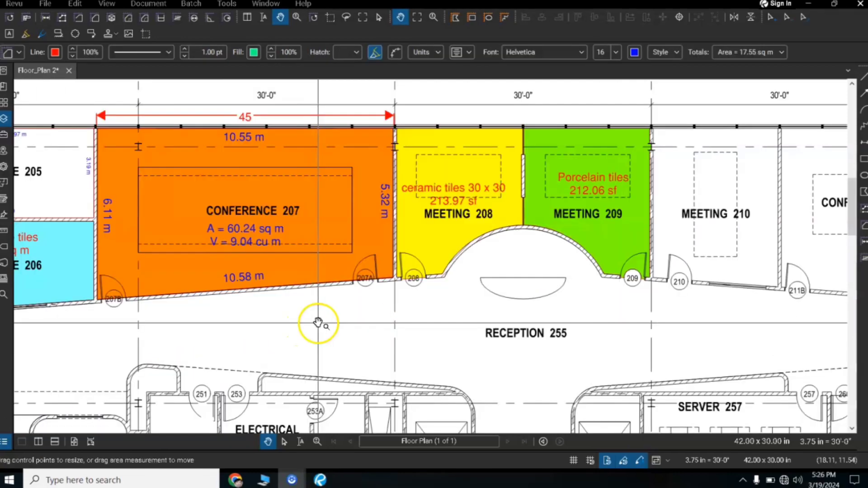
Step: Insert the image file starting with 63d10416da34e01eabc380a6 from the Pictures folder in the open area below door 208, beside the RECEPTION 255 label
scroll(319, 322, up, 3)
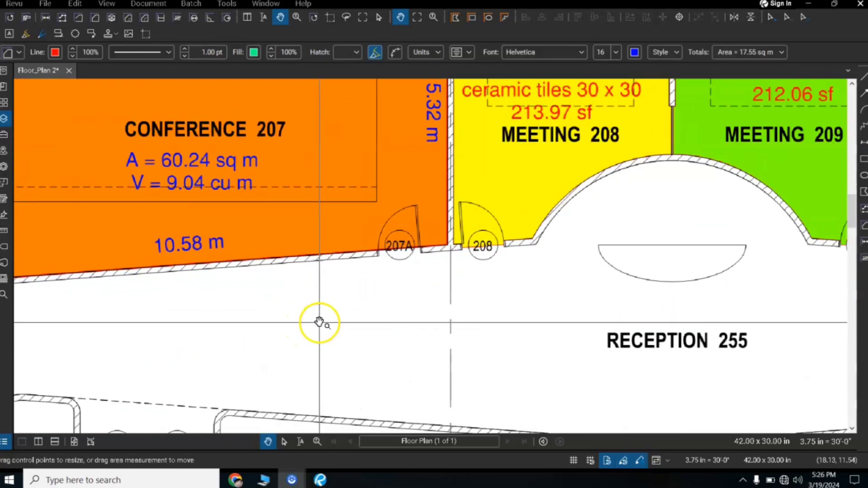
scroll(319, 322, down, 3)
drag(361, 326, 339, 270)
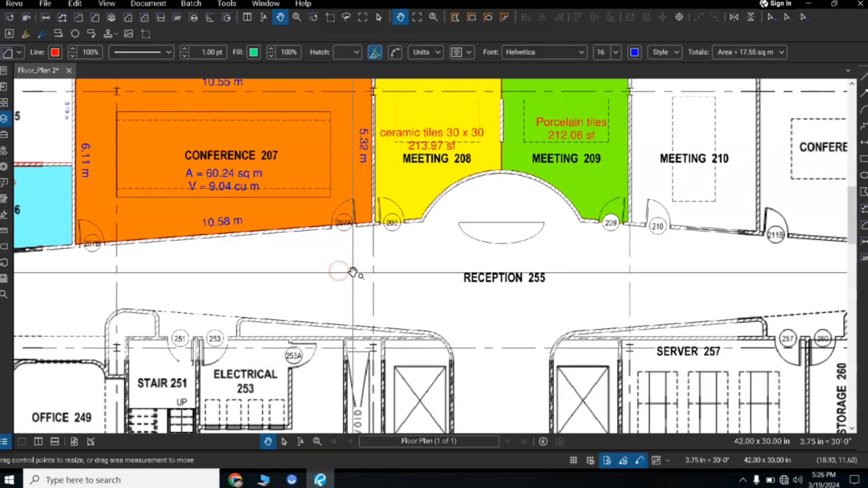
scroll(354, 271, up, 3)
scroll(359, 257, down, 3)
scroll(368, 245, down, 1)
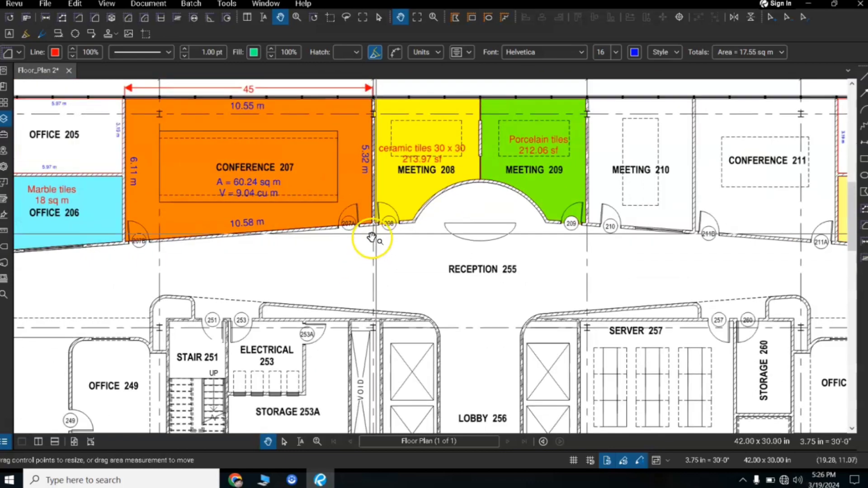
drag(384, 234, 353, 275)
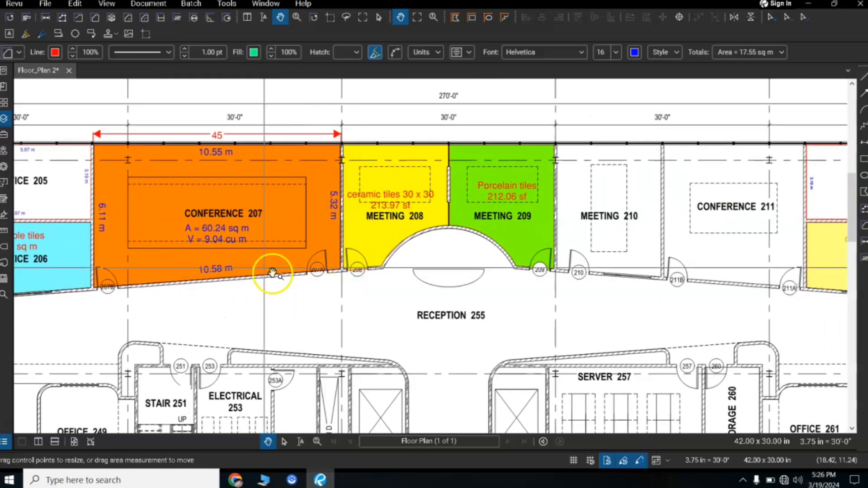
click(224, 5)
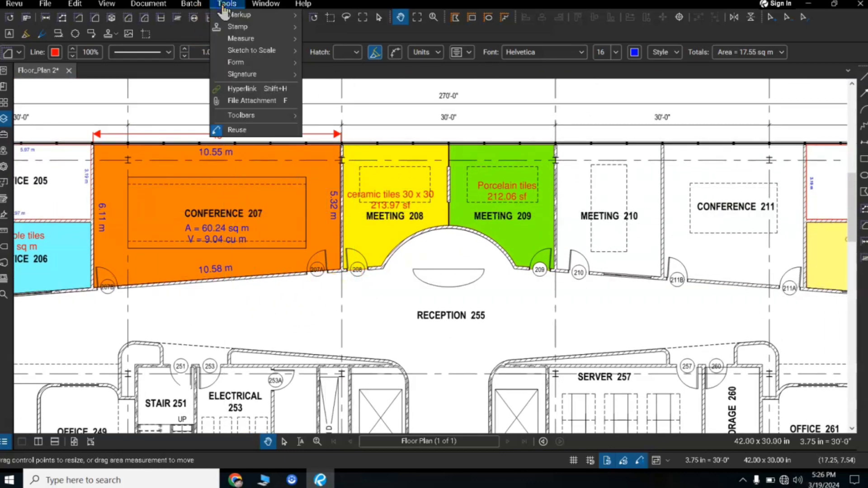
mouse_move(232, 18)
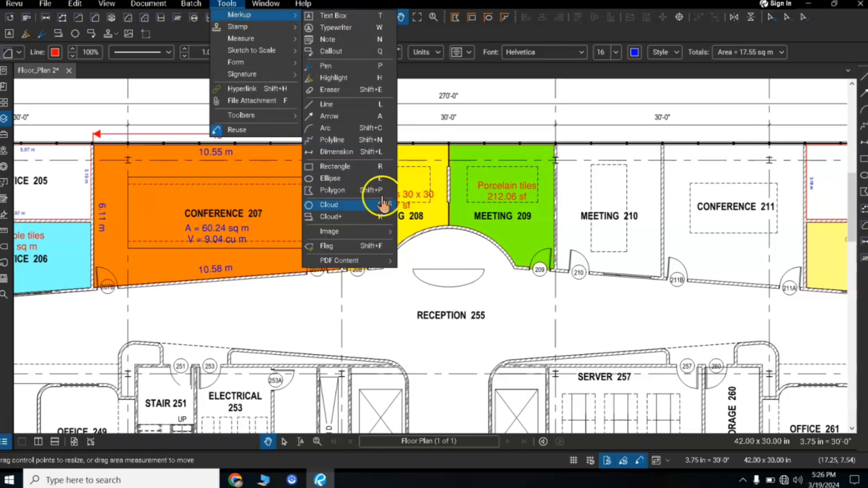
mouse_move(356, 234)
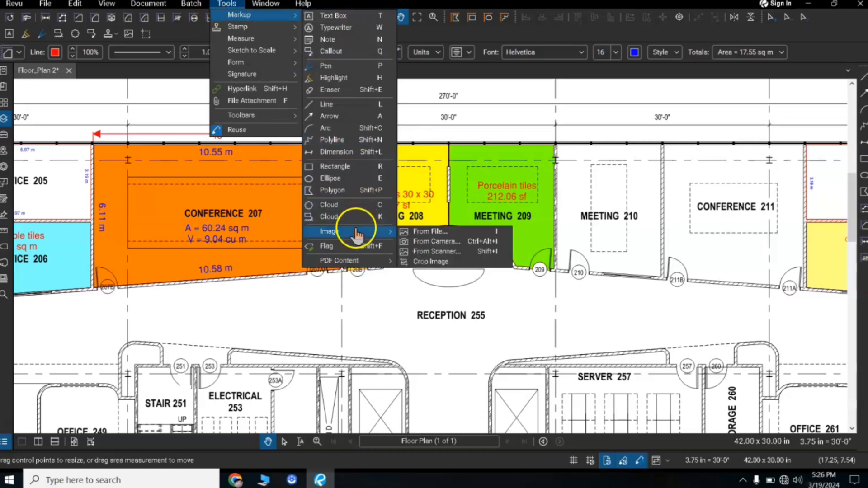
click(432, 232)
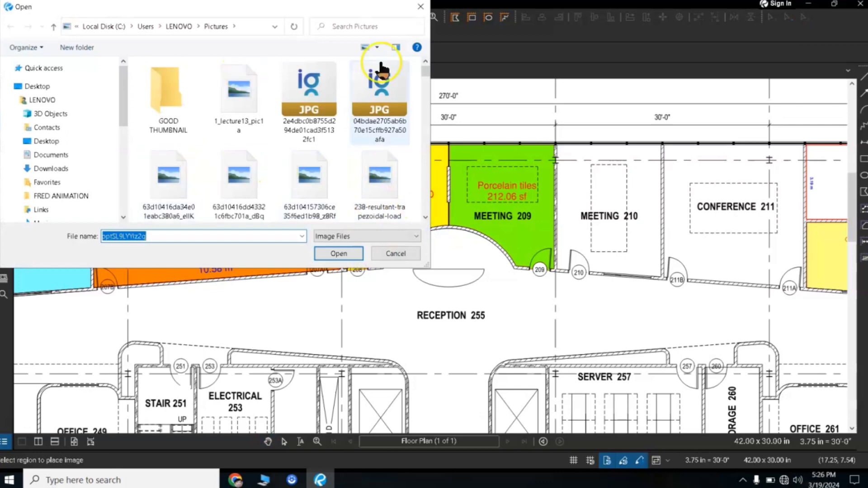
drag(426, 72, 436, 58)
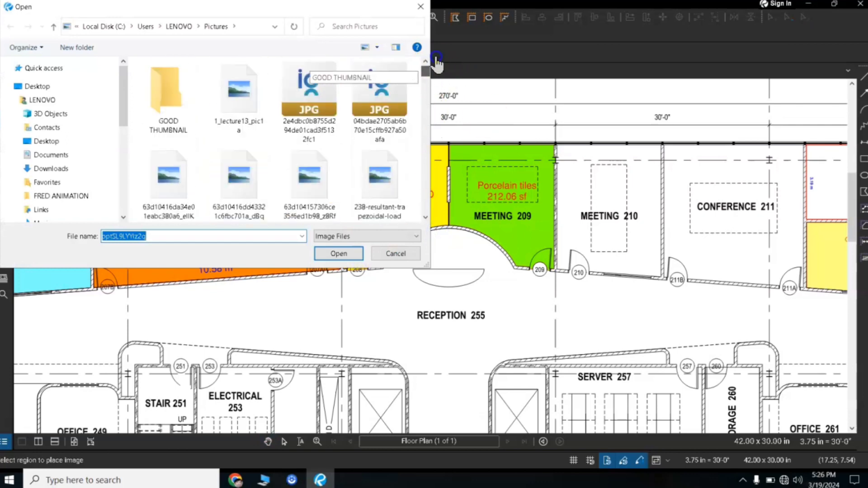
click(162, 170)
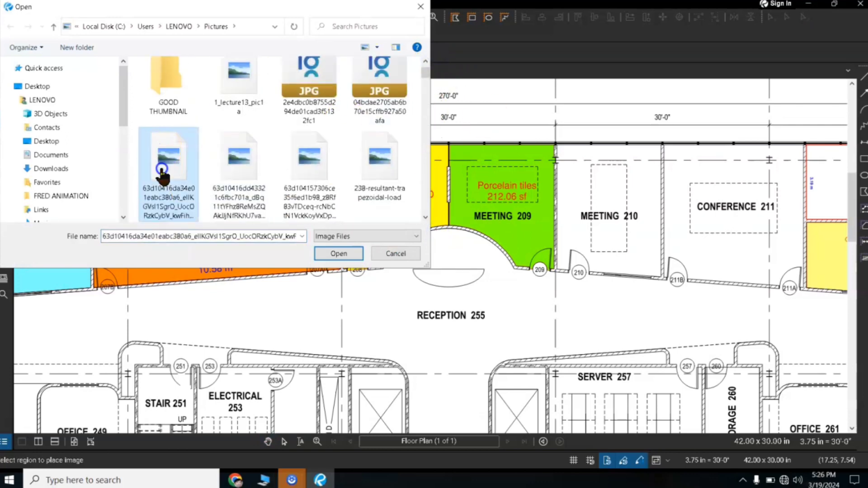
click(340, 255)
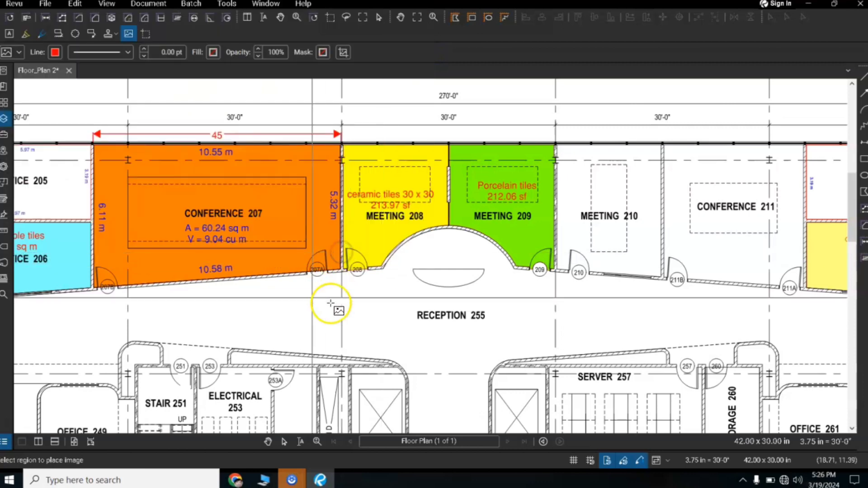
drag(314, 289, 399, 353)
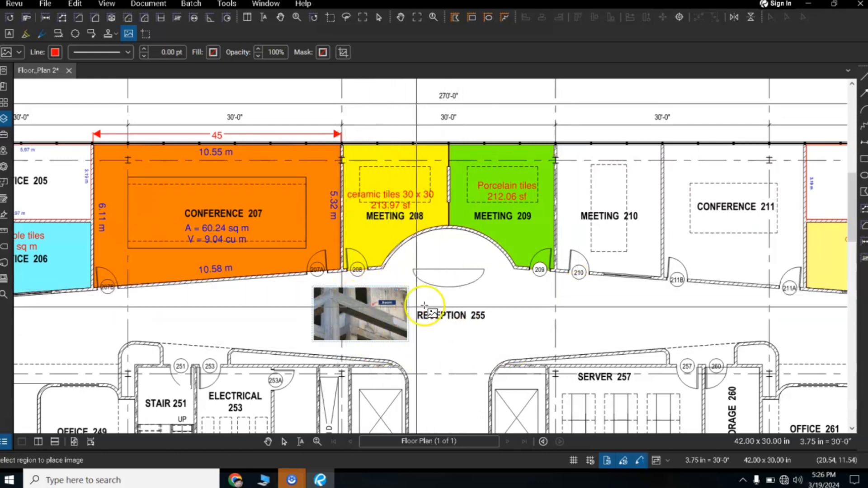
Step: Insert the same beam picture from file again, slightly larger, in the open area below door 209, on the other side of the RECEPTION 255 label
click(229, 6)
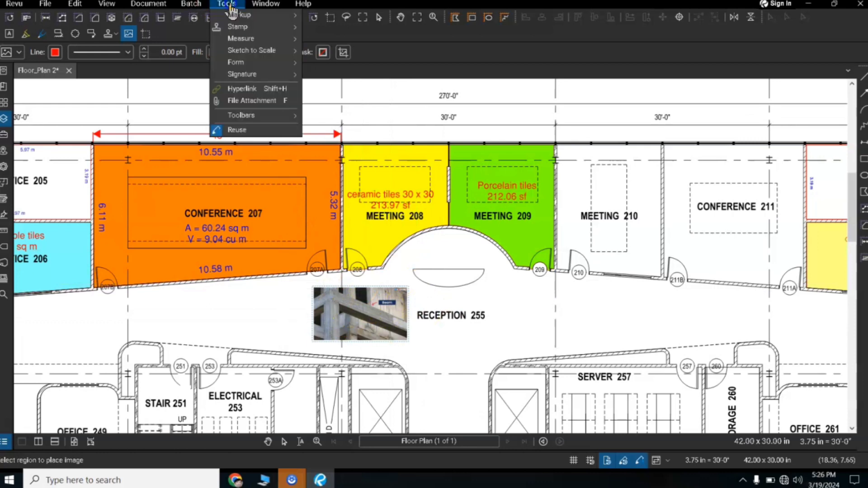
mouse_move(238, 18)
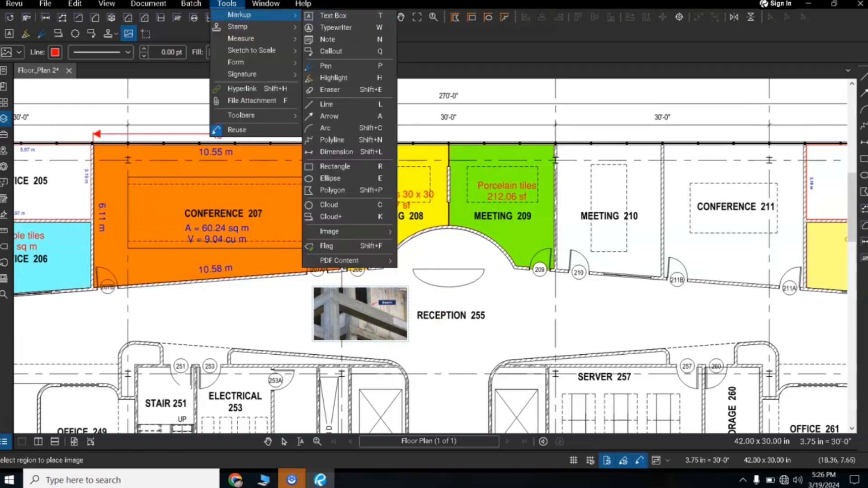
mouse_move(344, 238)
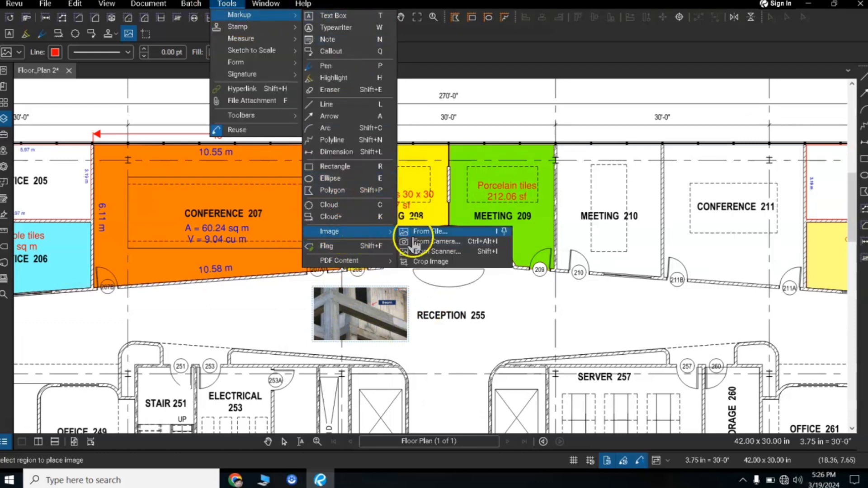
click(438, 233)
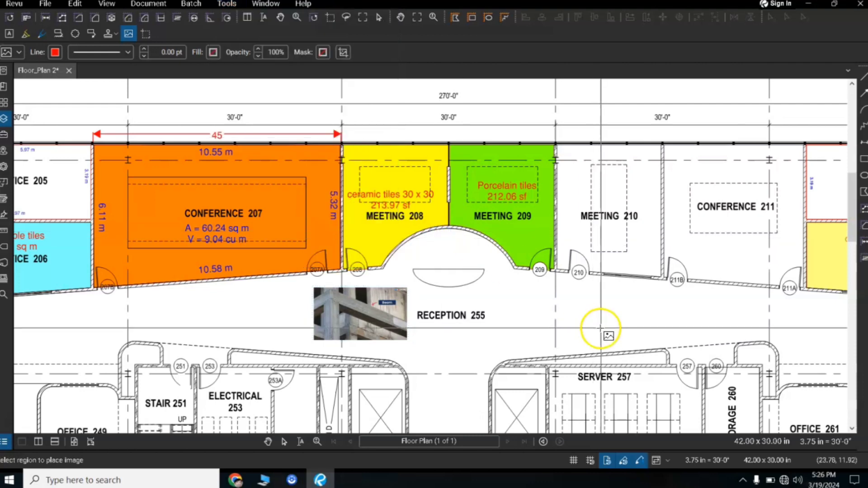
drag(517, 284, 626, 342)
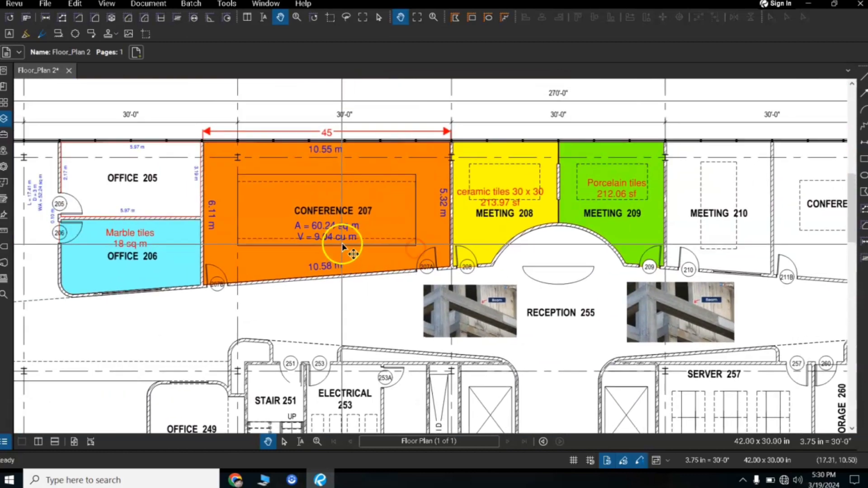
scroll(347, 245, down, 2)
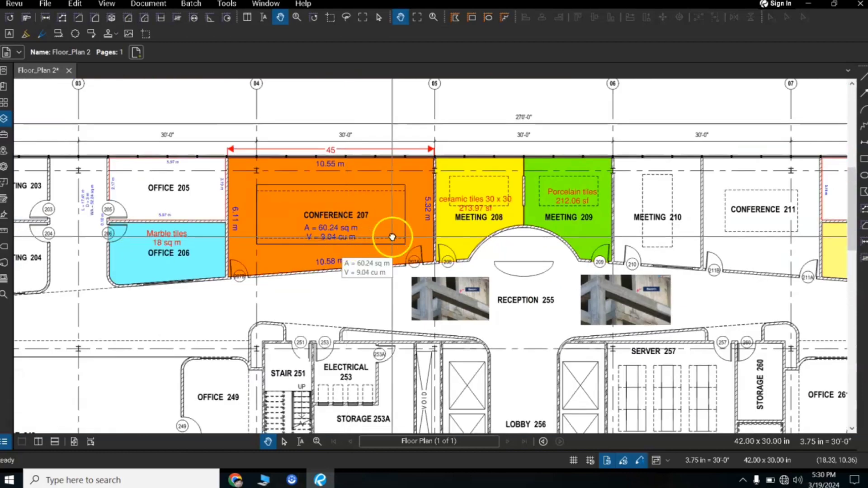
drag(391, 237, 348, 175)
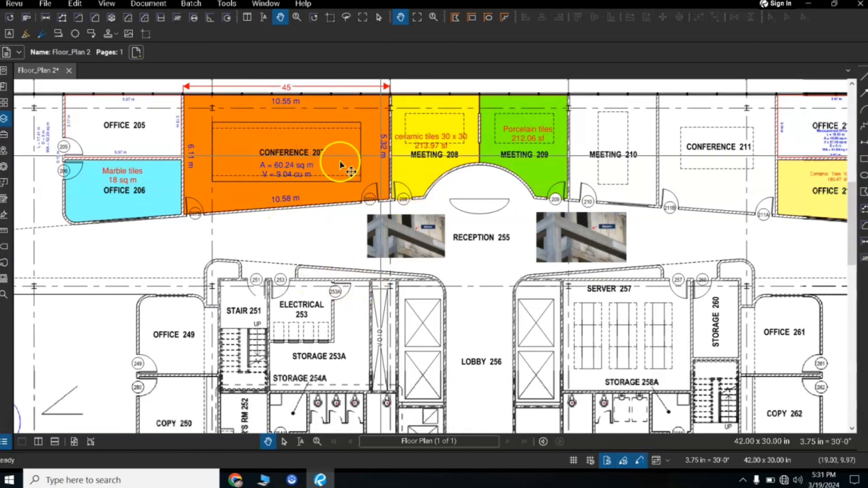
scroll(333, 240, up, 2)
drag(304, 158, 329, 250)
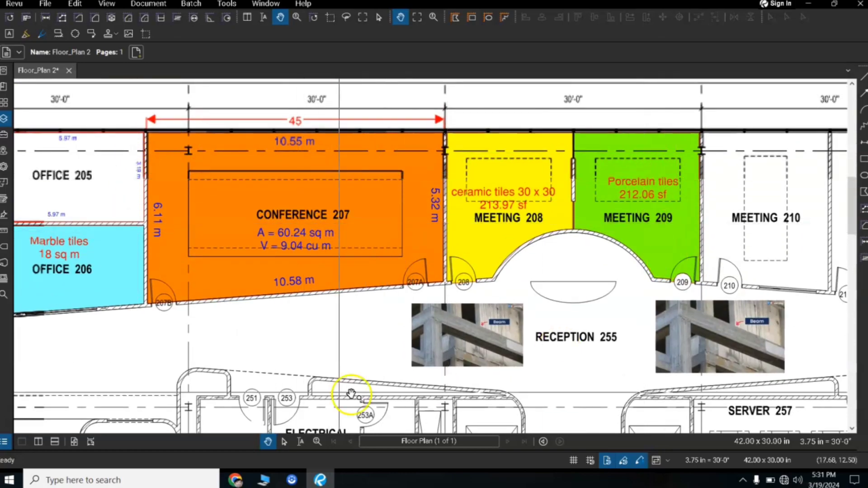
drag(399, 349, 361, 232)
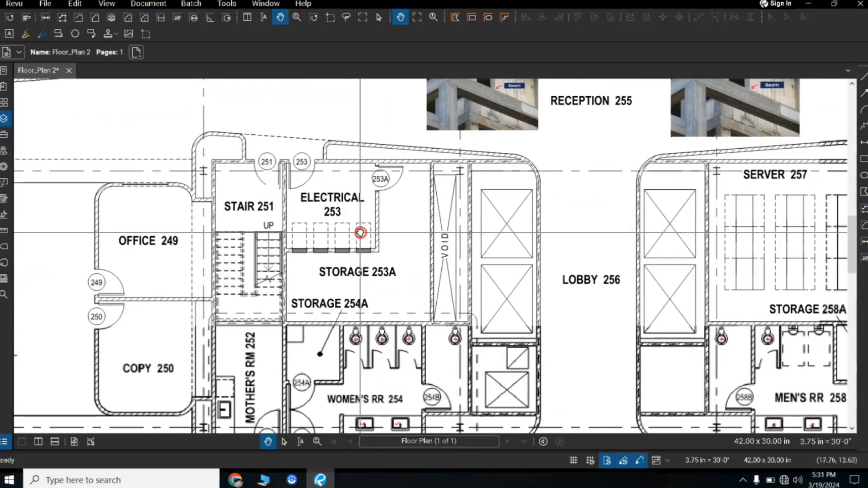
Step: Create a batch markup summary of Floor_Plan 2.pdf, exported as a PDF with all pages and small thumbnails
drag(370, 308, 360, 238)
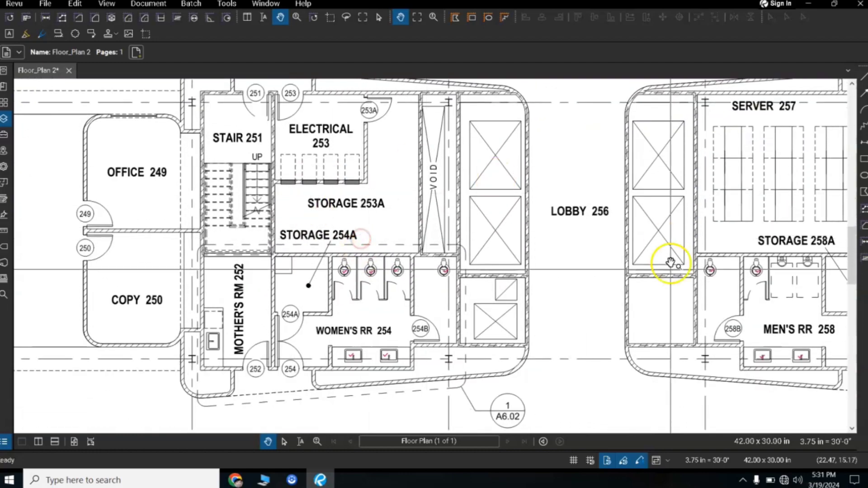
drag(285, 242, 424, 266)
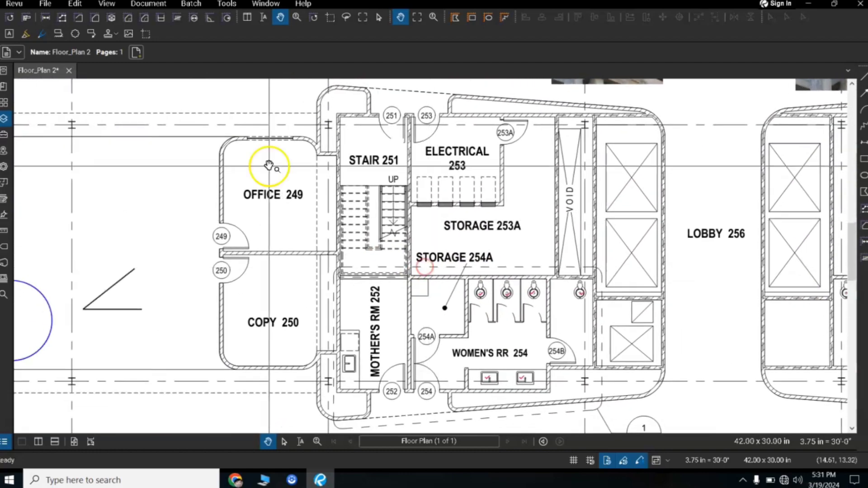
click(189, 4)
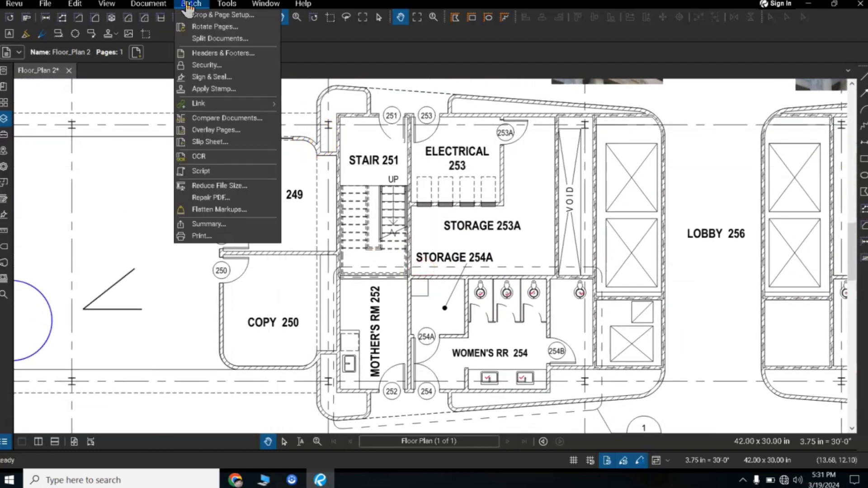
click(235, 226)
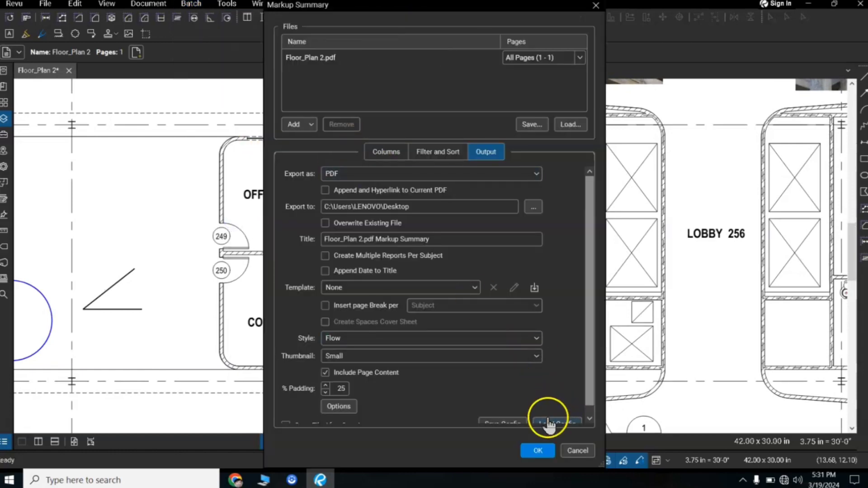
click(538, 451)
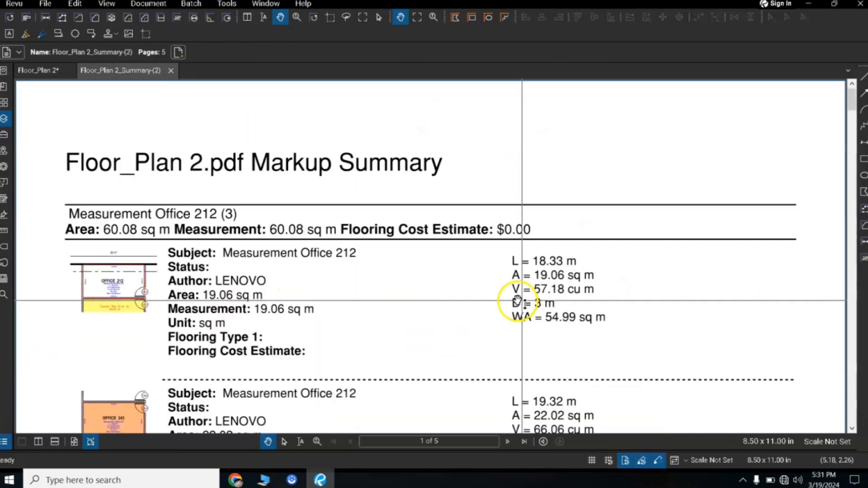
Step: Examine the Measurement Office 212 and Approved stamp entries on the first page of the markup summary report
scroll(387, 330, down, 3)
scroll(387, 329, down, 10)
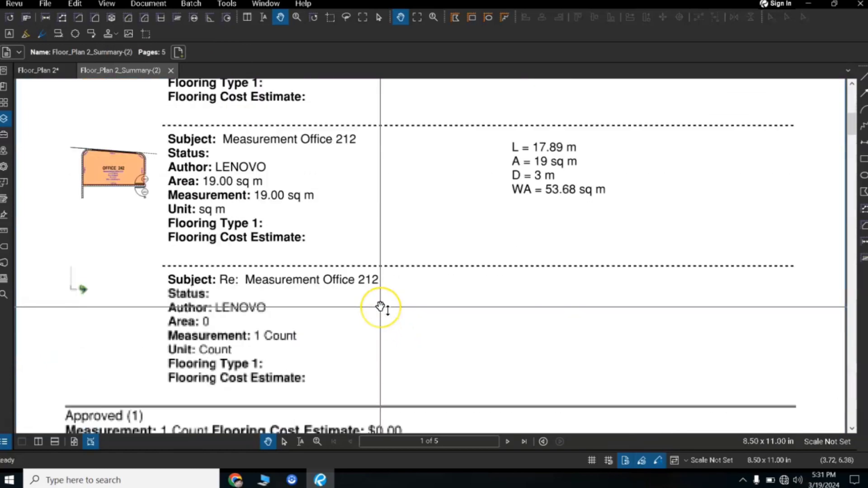
scroll(381, 307, down, 4)
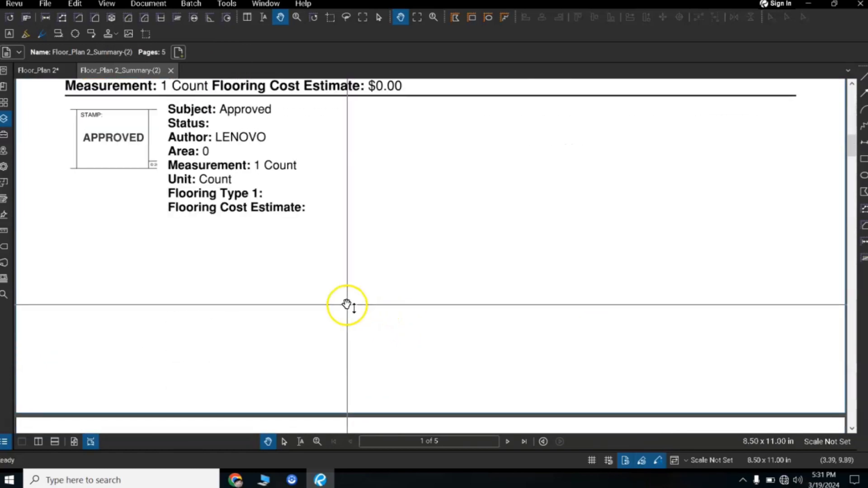
scroll(345, 306, up, 10)
scroll(284, 258, up, 5)
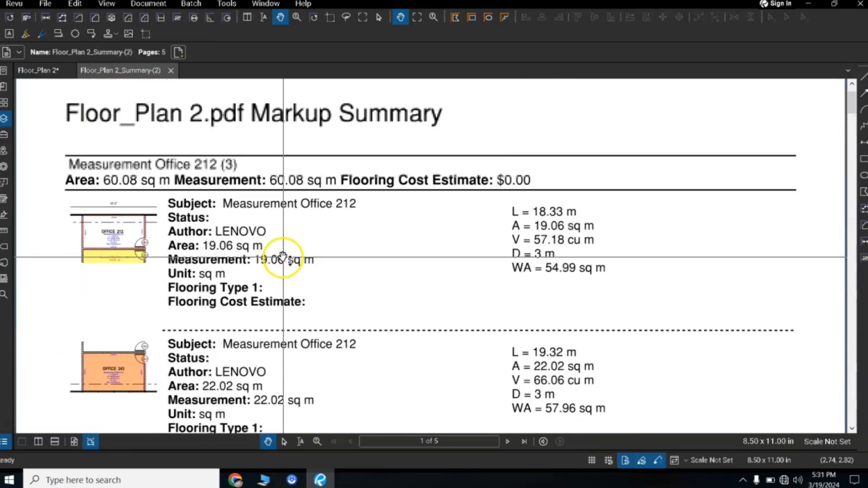
scroll(312, 249, down, 2)
scroll(325, 240, down, 3)
scroll(388, 240, up, 5)
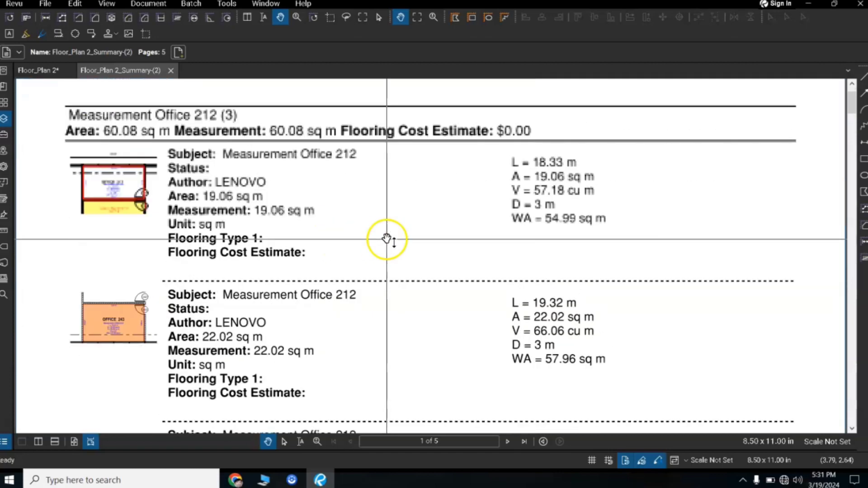
scroll(393, 254, down, 4)
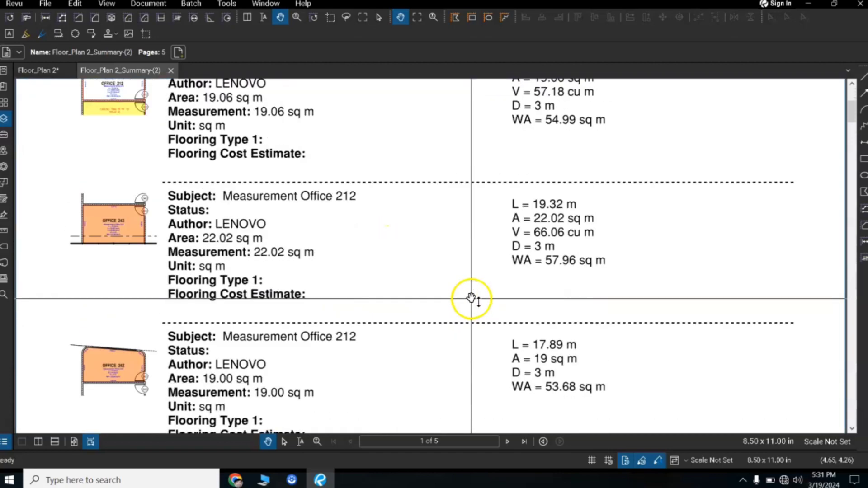
scroll(457, 299, down, 7)
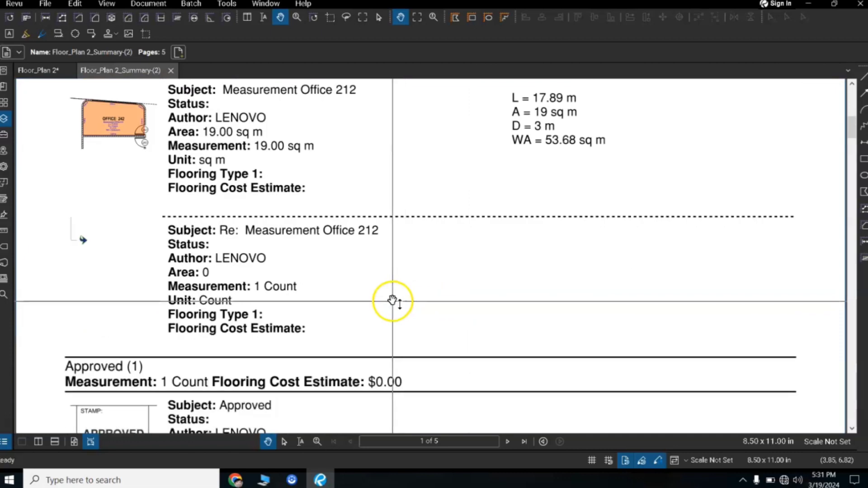
scroll(392, 302, up, 3)
scroll(392, 300, up, 5)
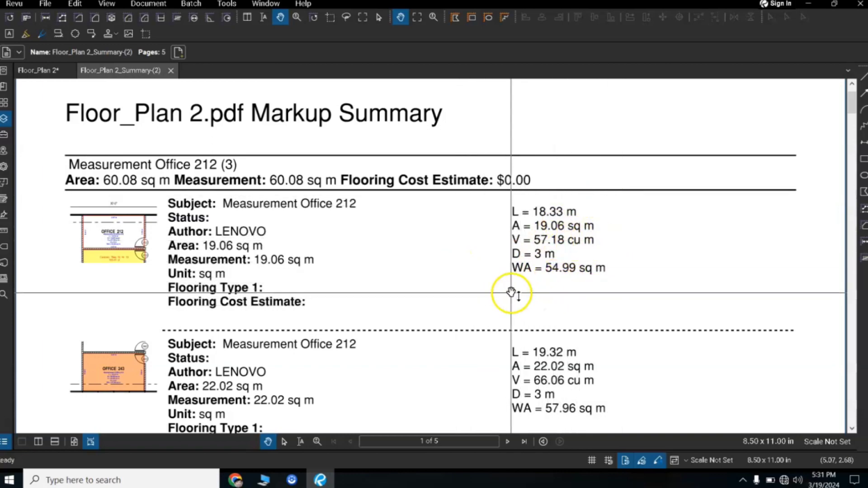
scroll(510, 294, down, 4)
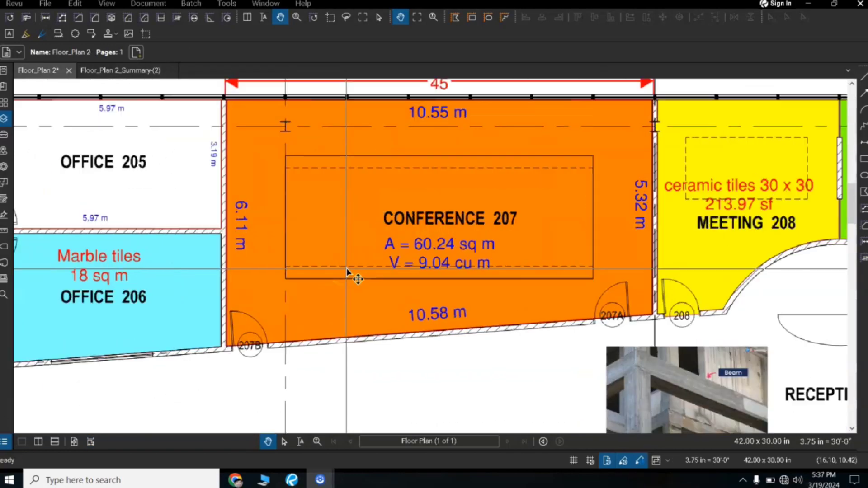
scroll(349, 275, down, 2)
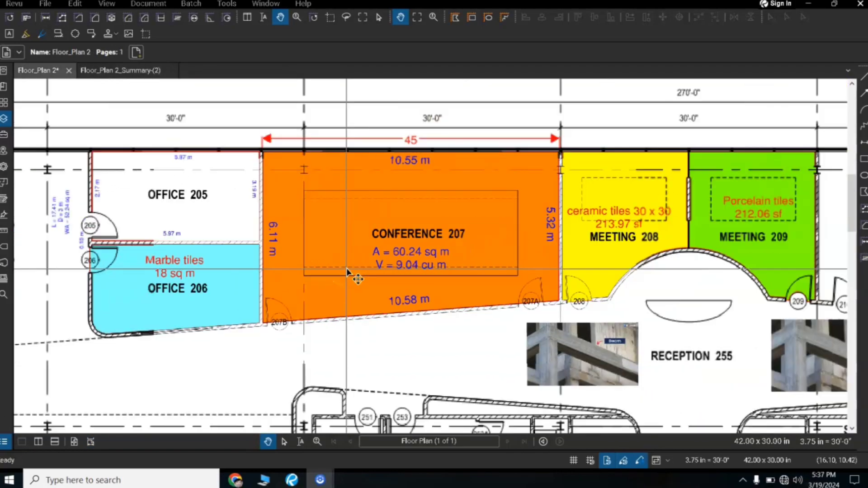
Step: Return to the Floor_Plan 2 drawing around CONFERENCE 207 and show its Markups List
scroll(349, 276, up, 3)
scroll(346, 268, down, 3)
drag(329, 260, 362, 194)
drag(441, 193, 350, 236)
drag(257, 216, 295, 267)
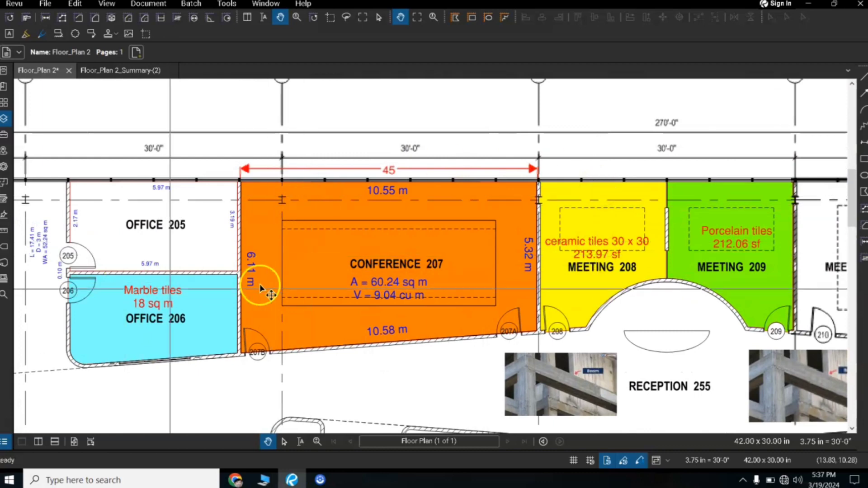
drag(362, 277, 388, 253)
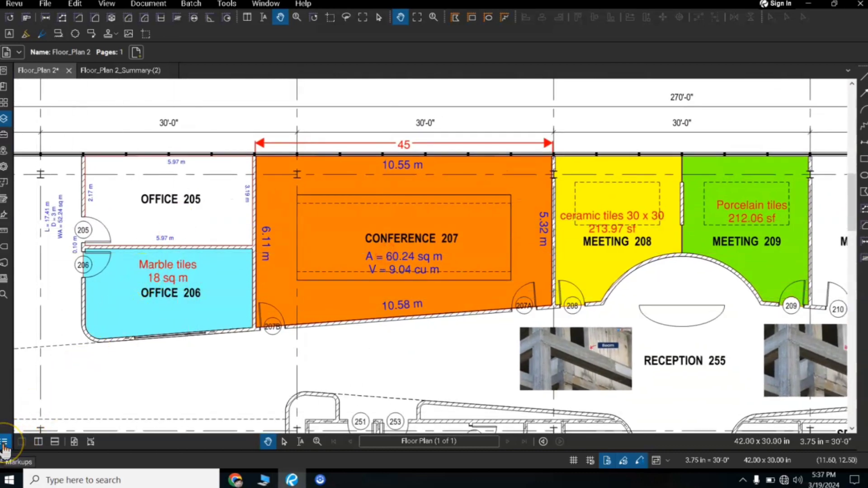
click(5, 443)
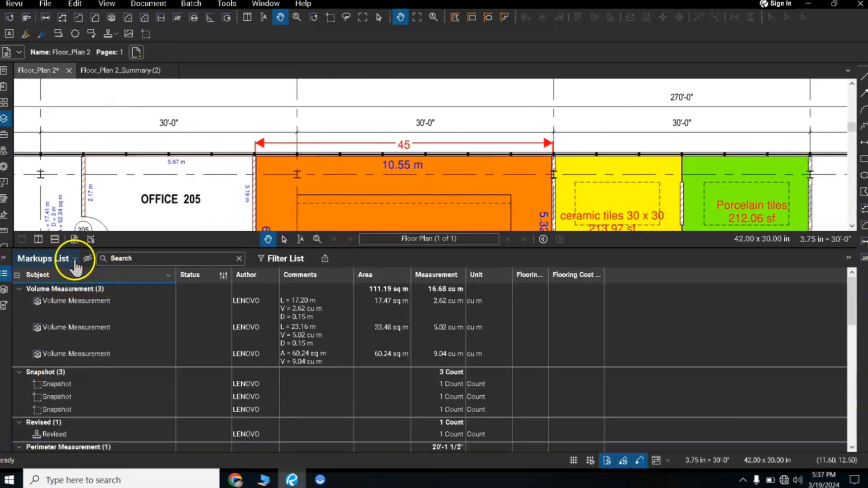
mouse_move(46, 278)
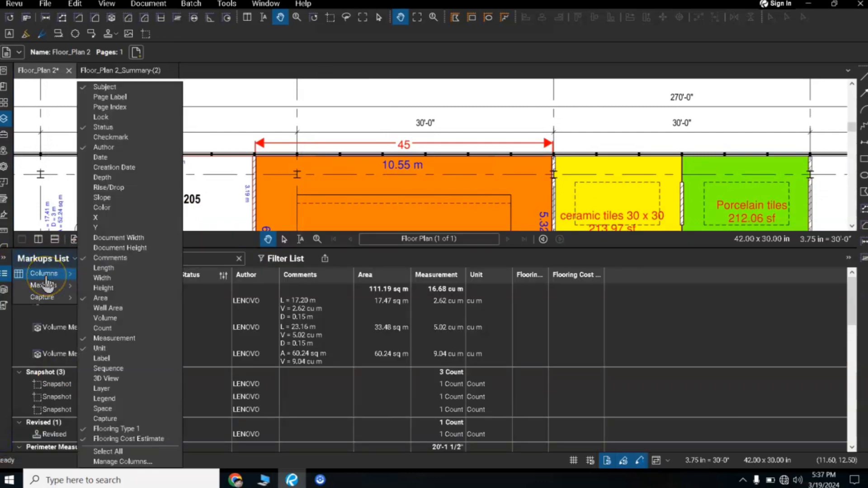
click(215, 241)
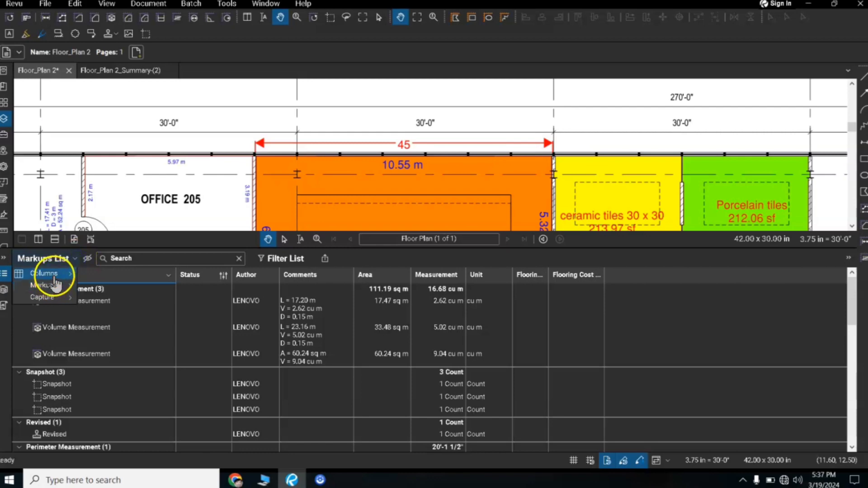
mouse_move(76, 278)
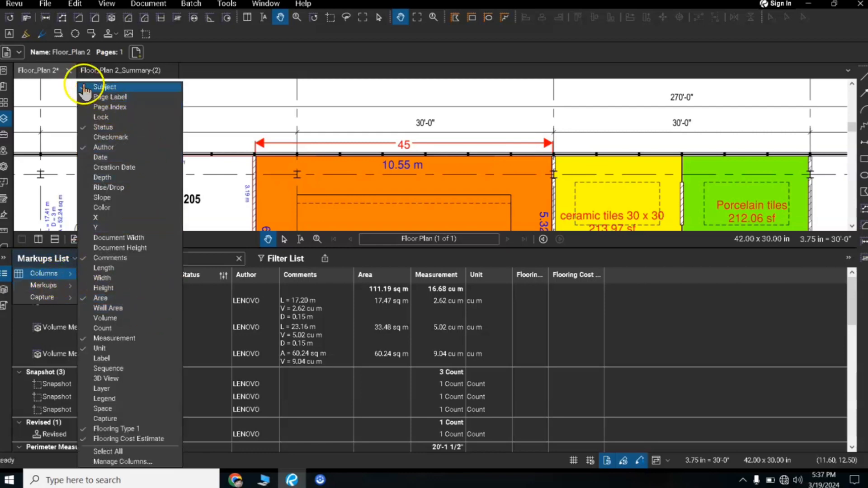
click(292, 284)
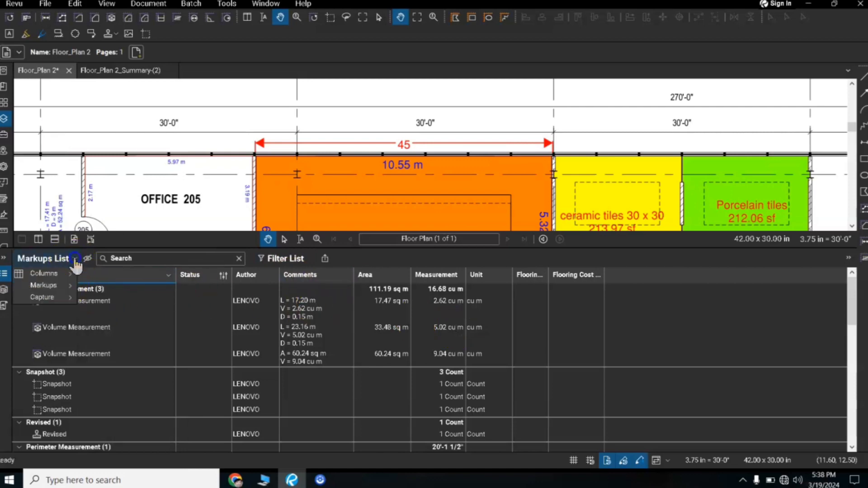
Step: Show the Length, Width, Height and Wall Area columns in the Markups List
mouse_move(68, 280)
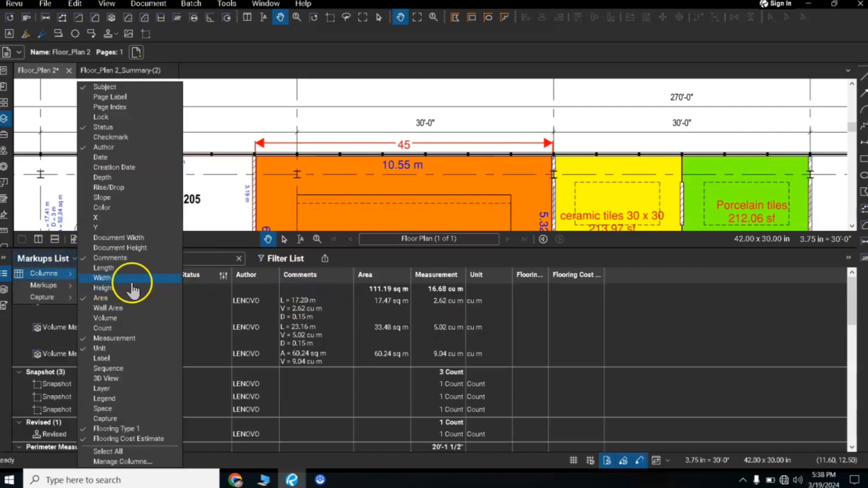
click(103, 268)
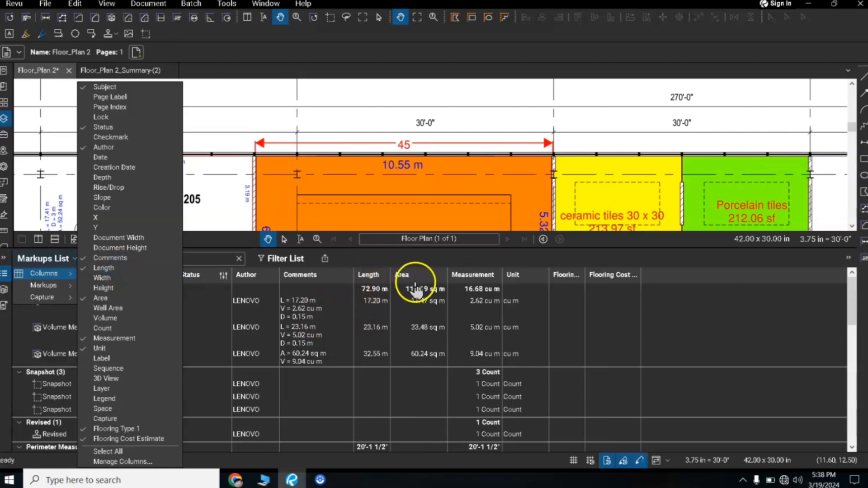
click(107, 308)
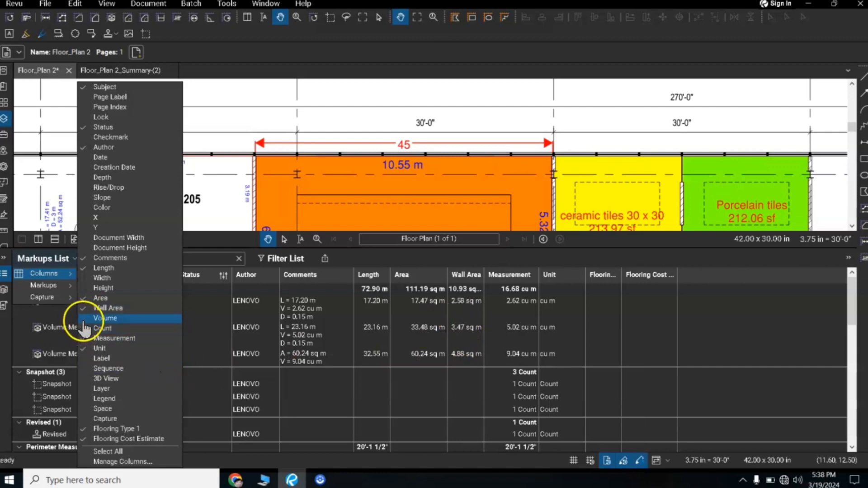
click(86, 288)
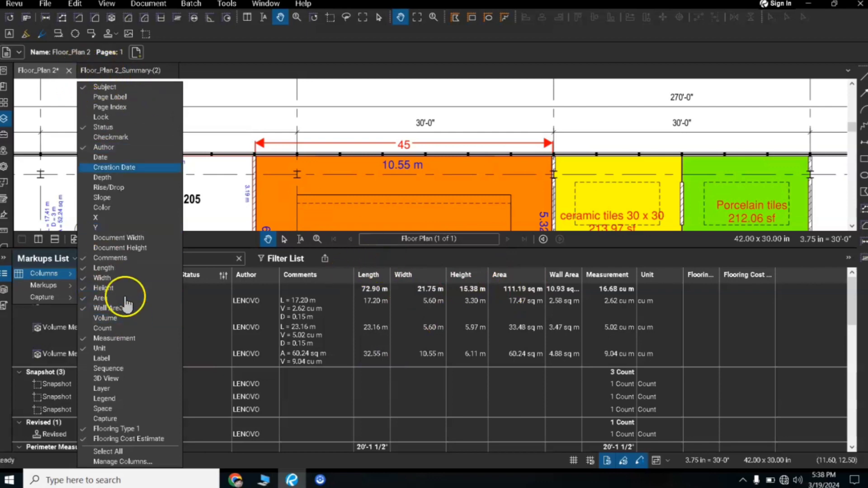
click(314, 115)
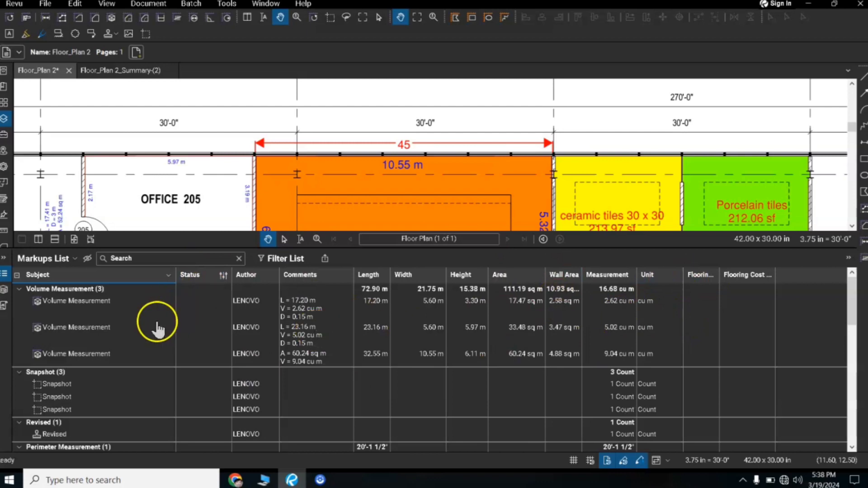
Step: Hide the Length, Width and Height columns in the Markups List and shorten the list to give the drawing more room
click(73, 261)
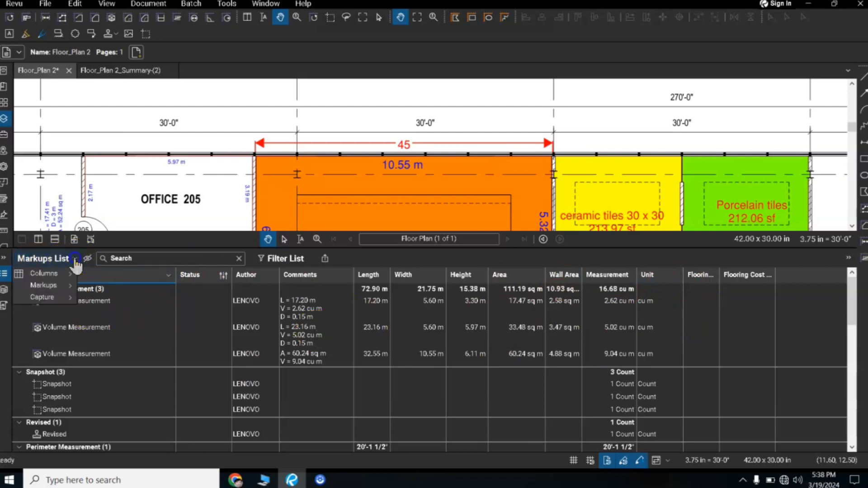
mouse_move(62, 277)
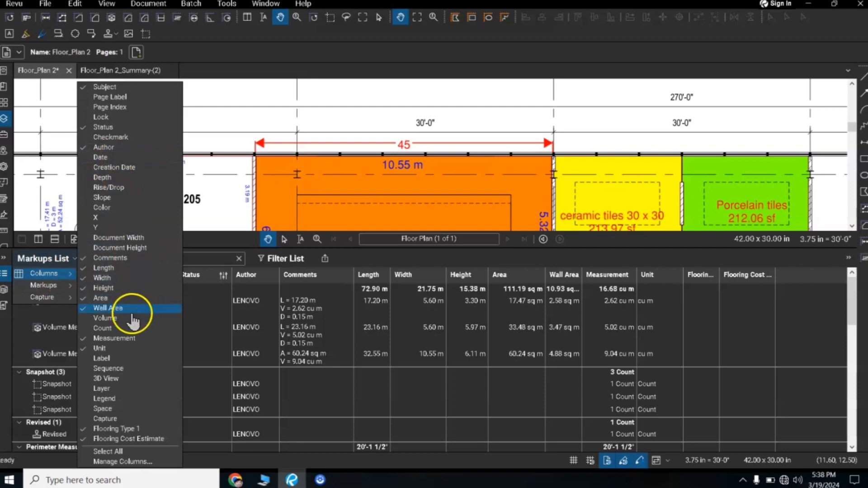
click(84, 269)
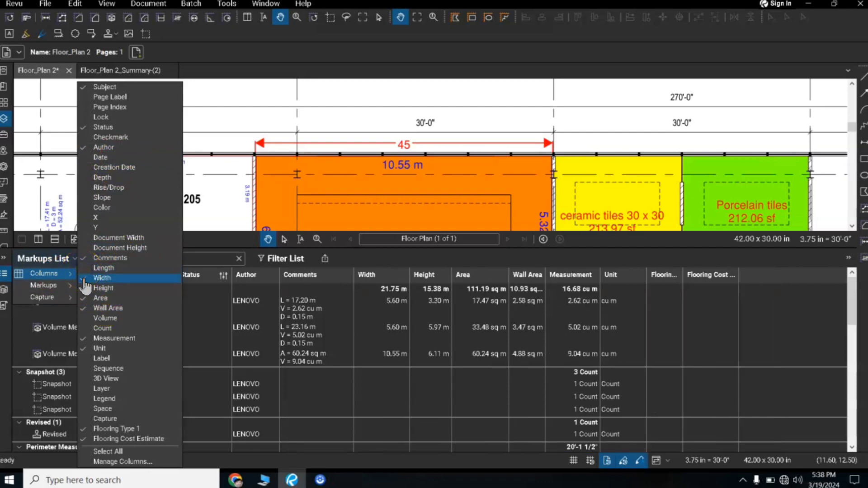
click(84, 278)
click(85, 289)
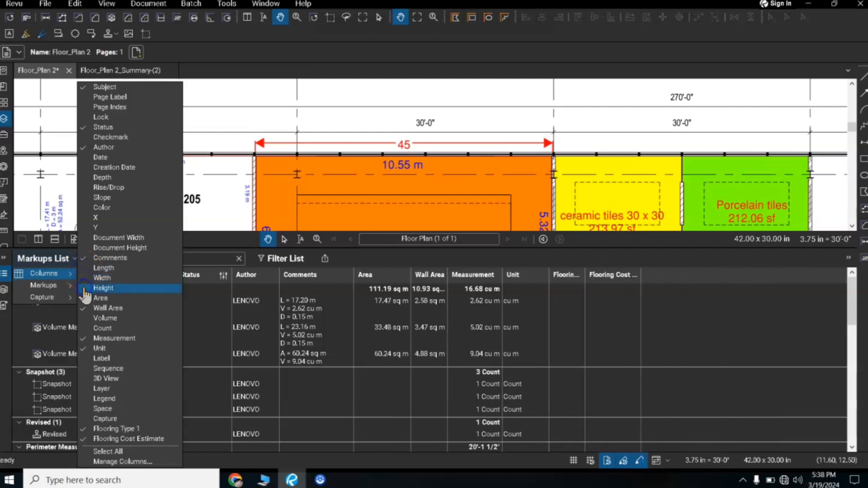
click(208, 240)
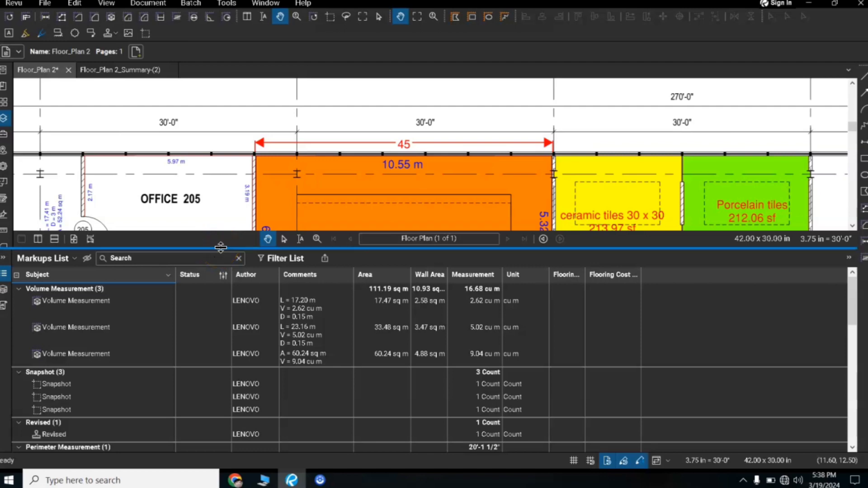
drag(221, 248, 233, 356)
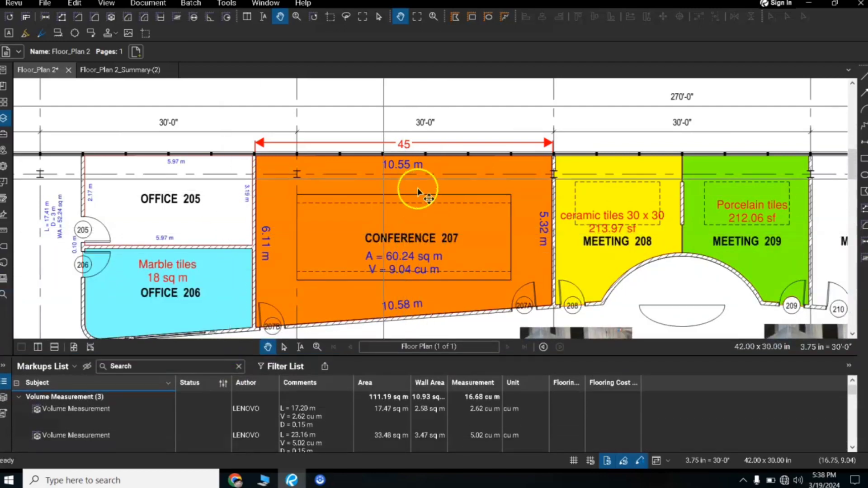
Step: Examine the side lengths, area and volume marked on CONFERENCE 207 and the tile notes in the neighbouring rooms
scroll(452, 205, down, 3)
scroll(452, 203, up, 2)
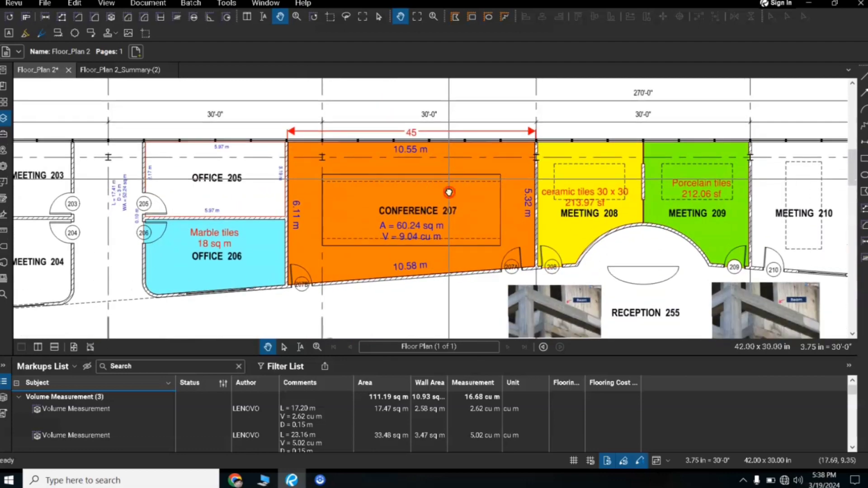
drag(451, 199, 455, 141)
scroll(421, 179, up, 2)
drag(422, 177, 391, 219)
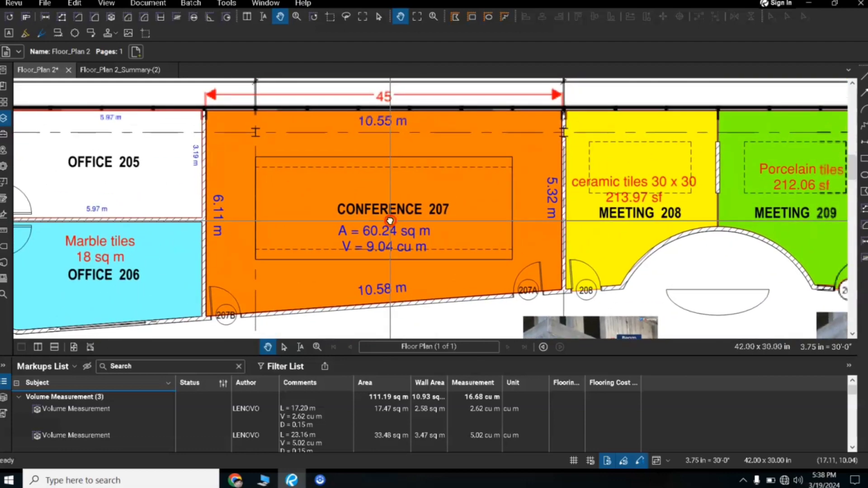
scroll(495, 211, down, 1)
drag(495, 209, 448, 213)
drag(316, 245, 398, 220)
drag(489, 200, 438, 199)
scroll(440, 219, up, 3)
scroll(436, 213, down, 2)
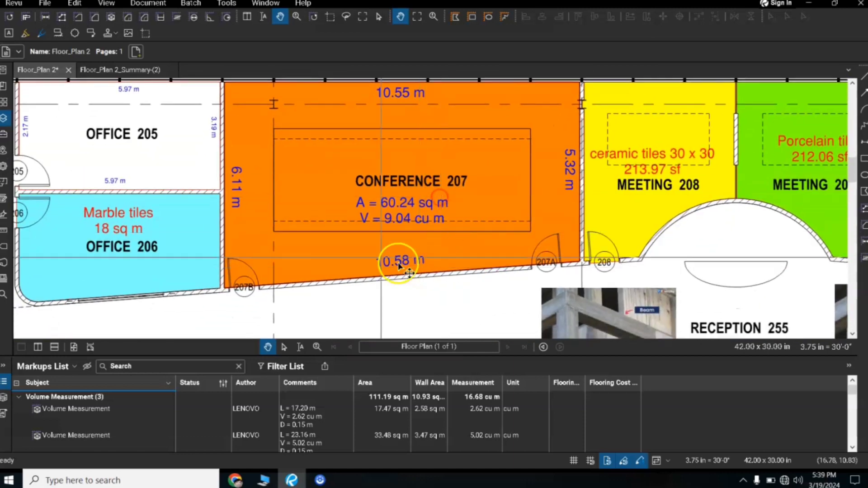